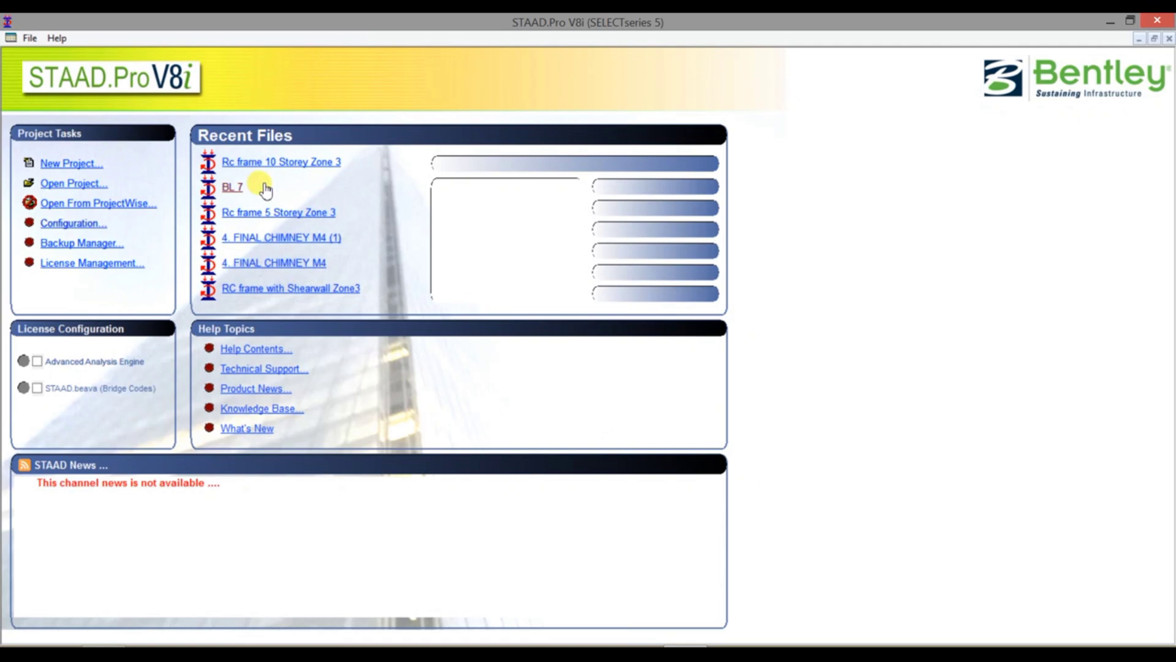
# Open the recent model "Rc frame 10 Storey Zone 3".
pyautogui.moveTo(270, 170)
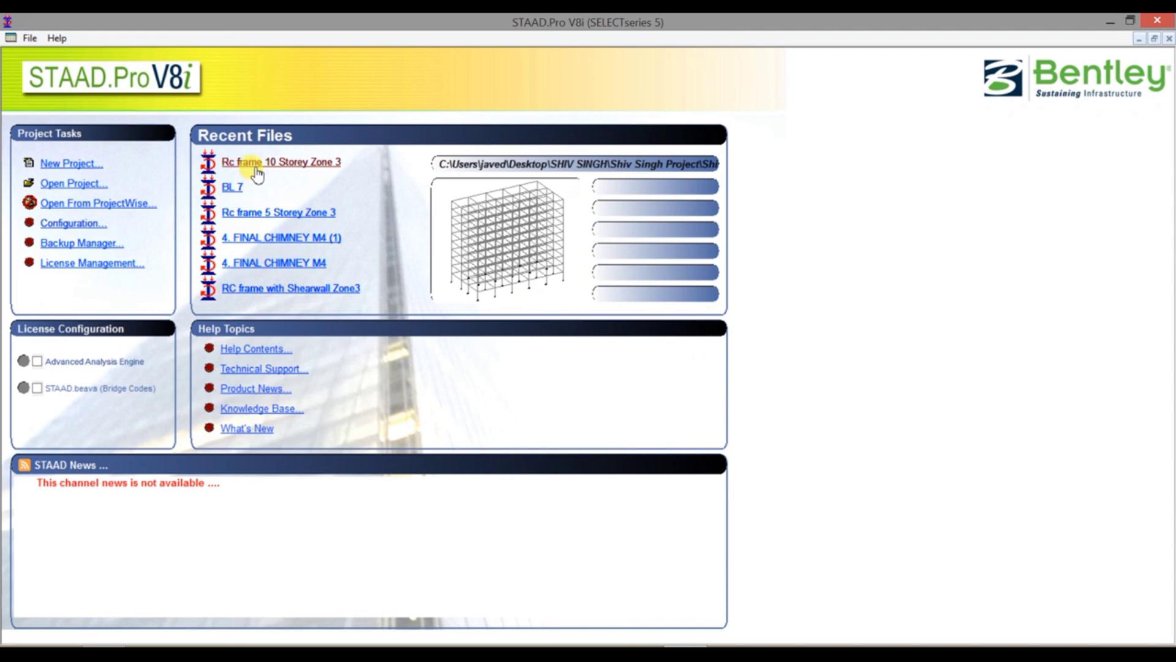
pyautogui.click(256, 171)
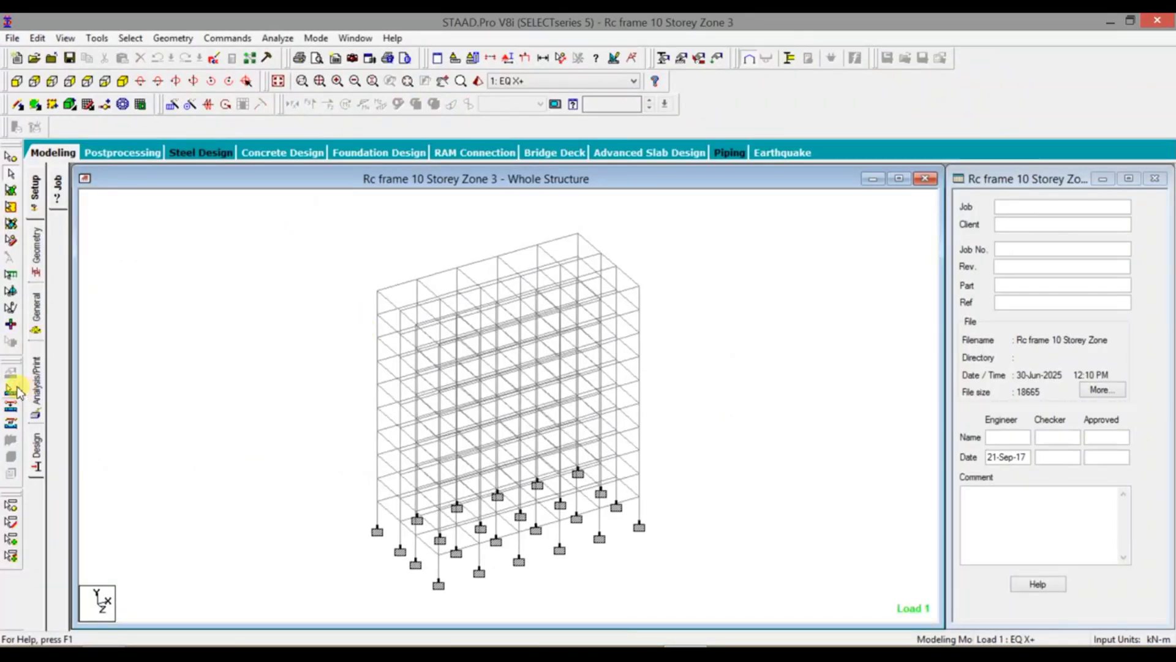
# Review the frame's section properties by highlighting the members assigned to each of the five rectangular concrete sections.
pyautogui.click(35, 320)
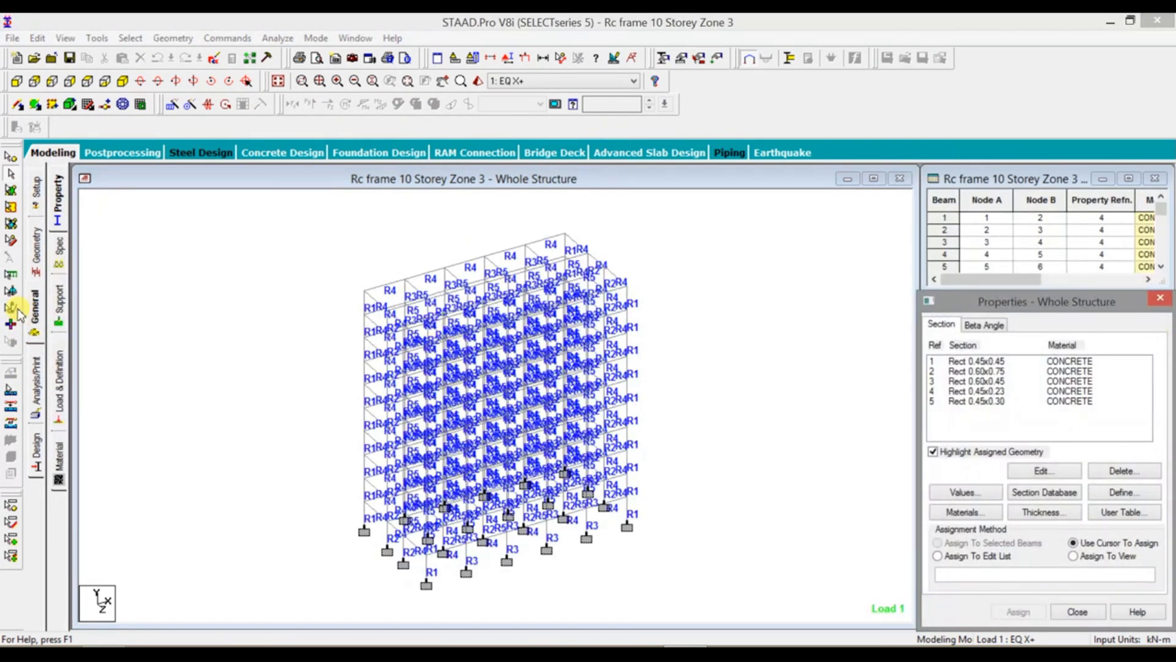
pyautogui.click(973, 363)
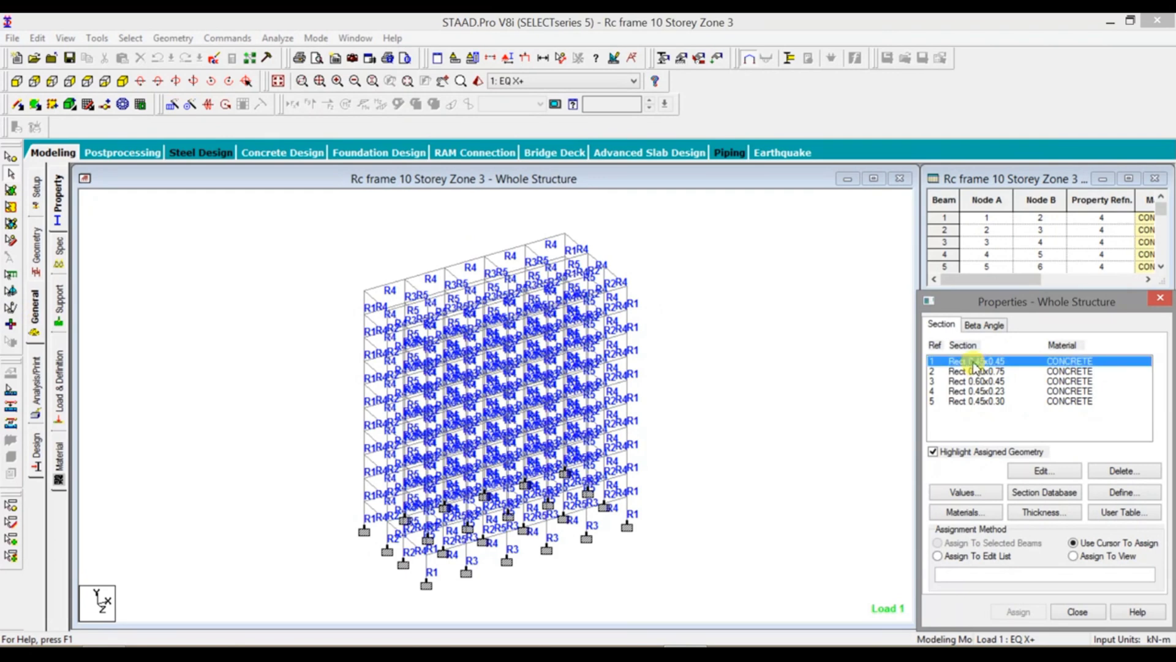
pyautogui.click(974, 372)
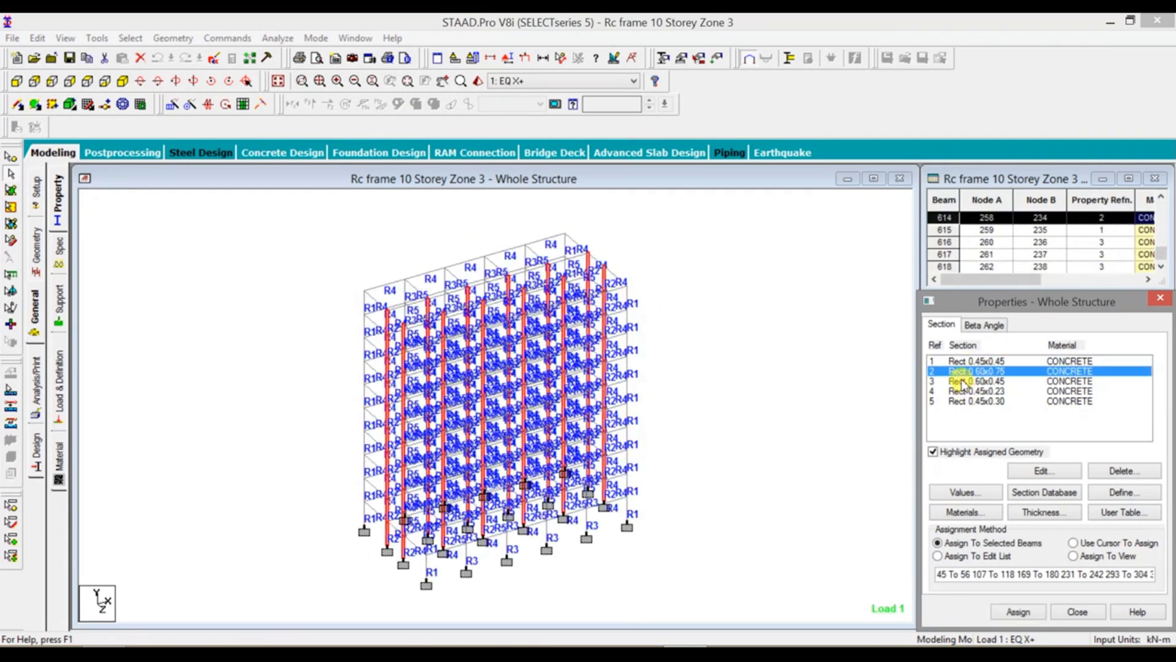
pyautogui.click(965, 381)
pyautogui.click(956, 393)
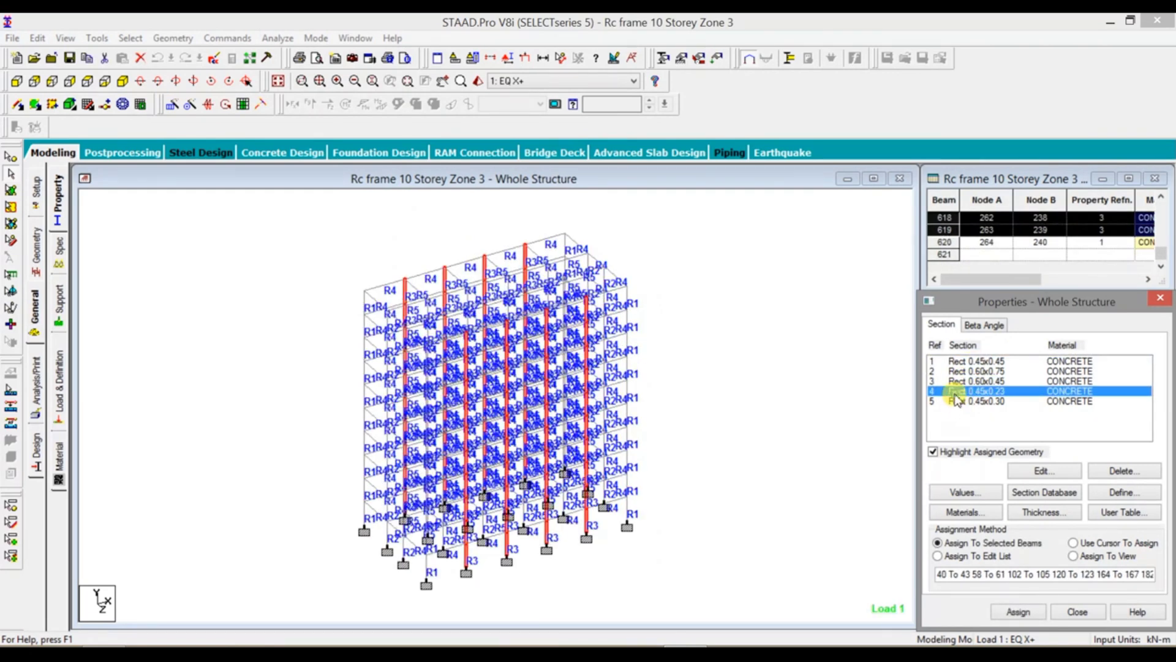
pyautogui.click(957, 401)
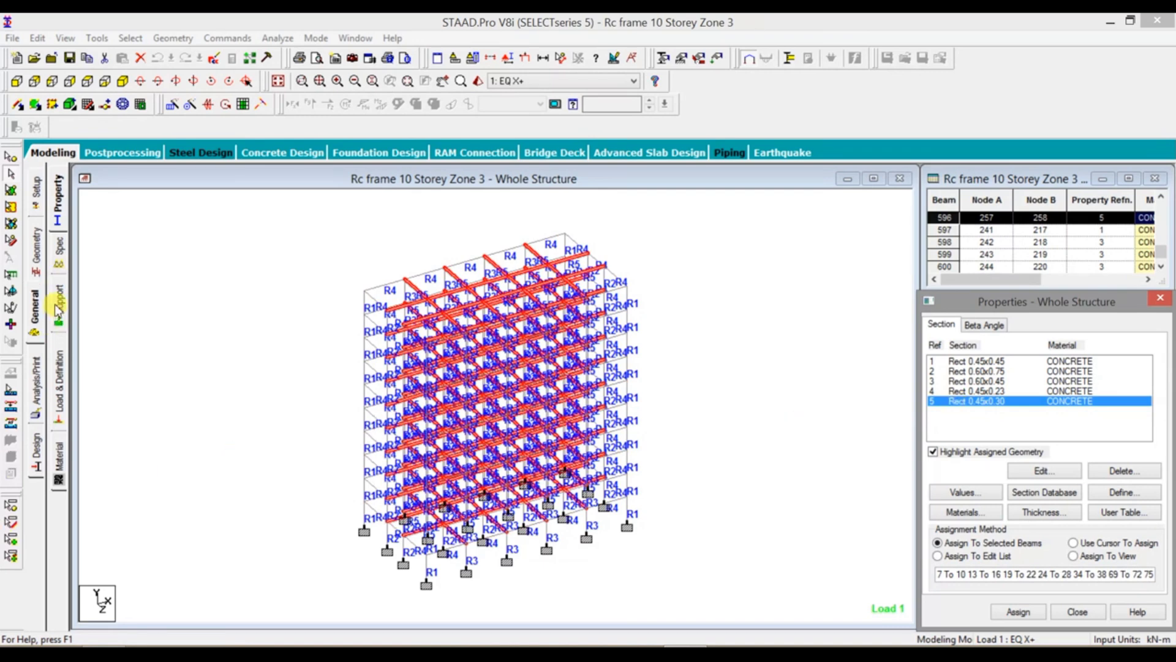
# Review the model's supports, then expand the load definitions and load case details and clear the member selection.
pyautogui.click(61, 322)
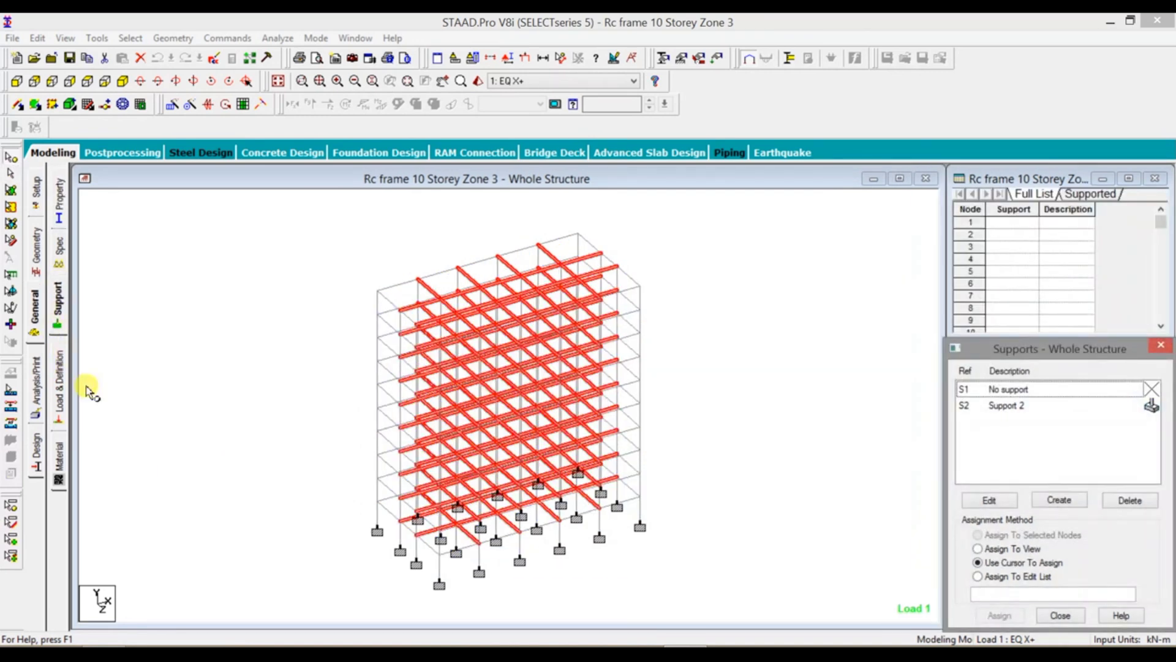
pyautogui.click(60, 401)
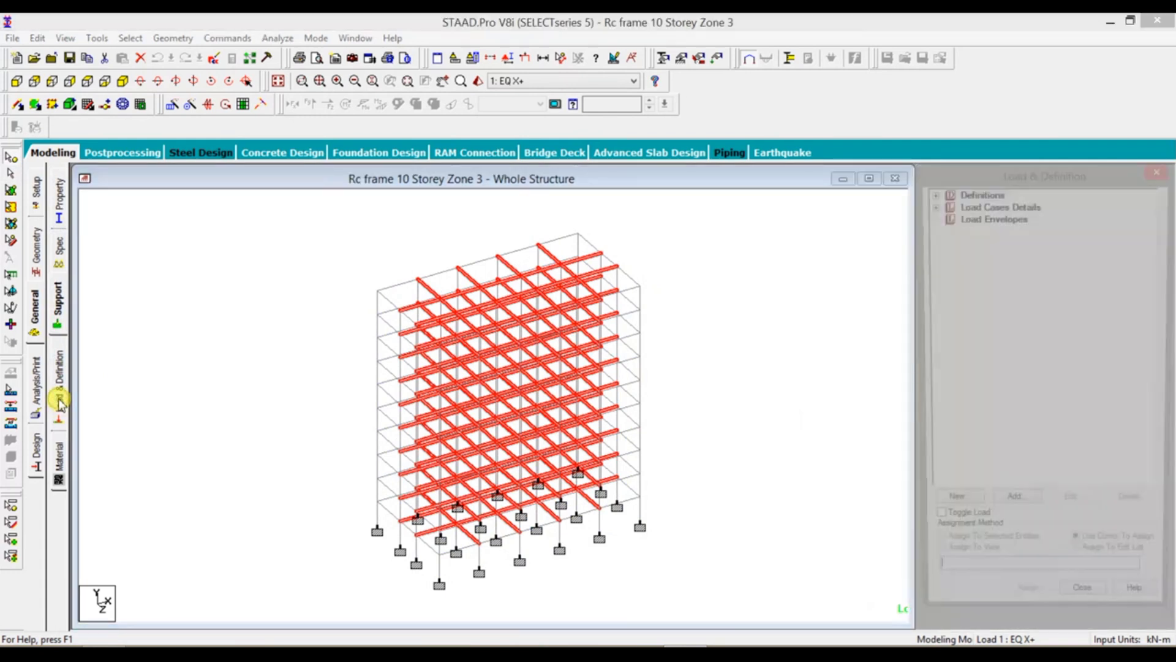
pyautogui.click(931, 193)
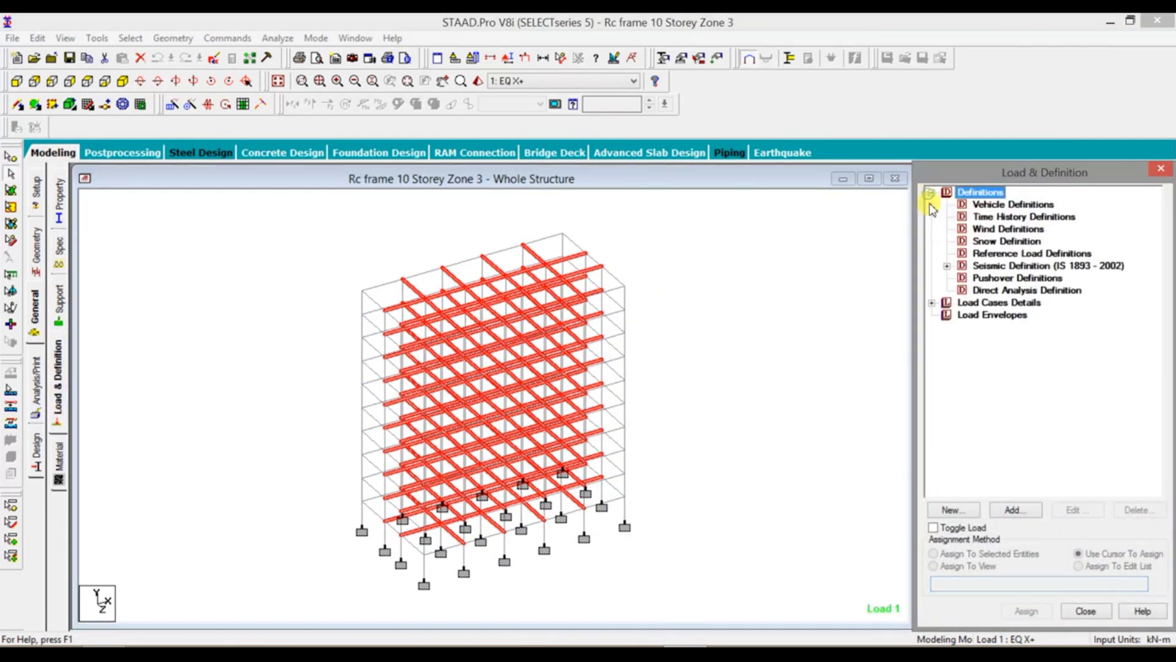
pyautogui.click(931, 303)
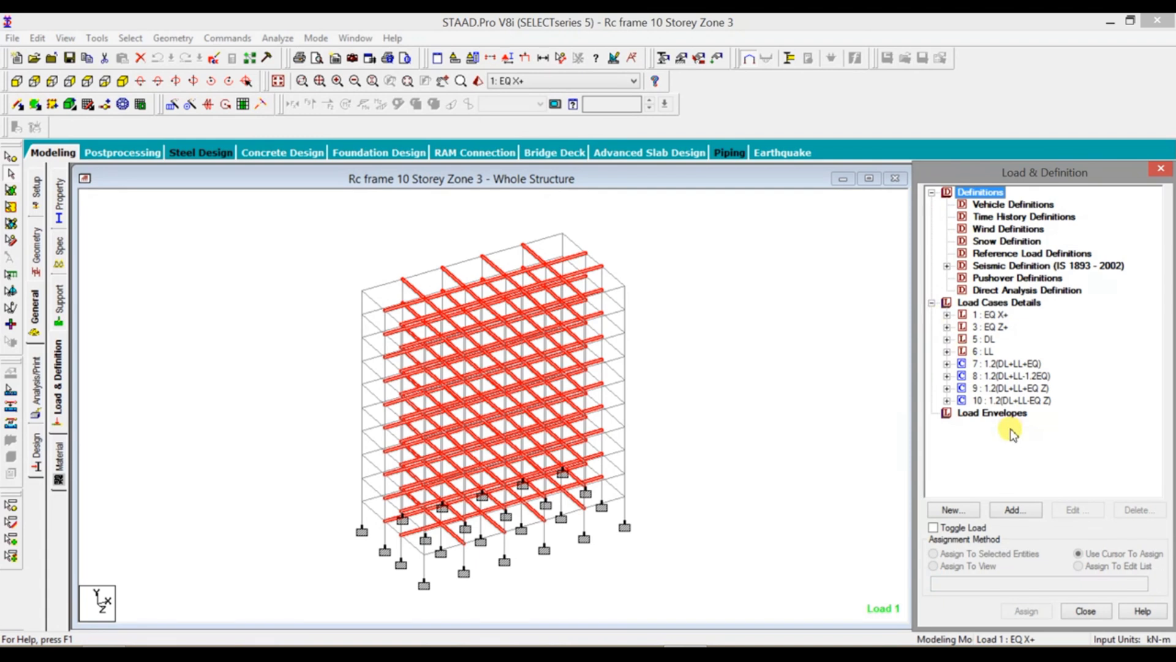
pyautogui.click(802, 425)
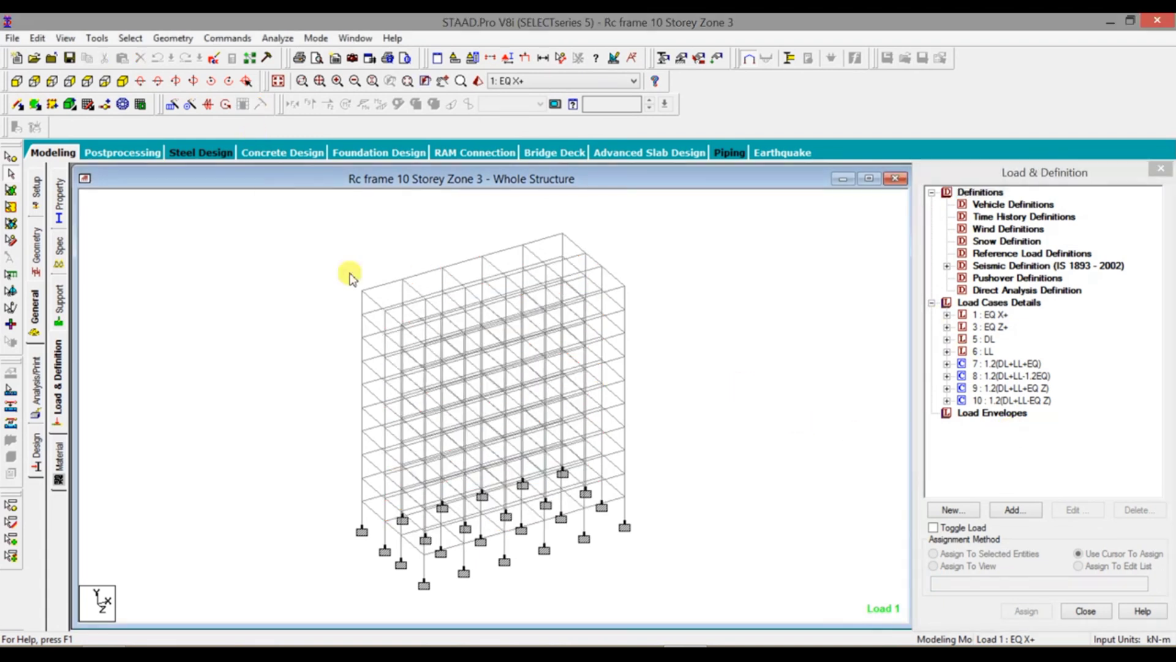
# Inspect the whole frame in a 3D rendered view and close that view.
pyautogui.click(478, 84)
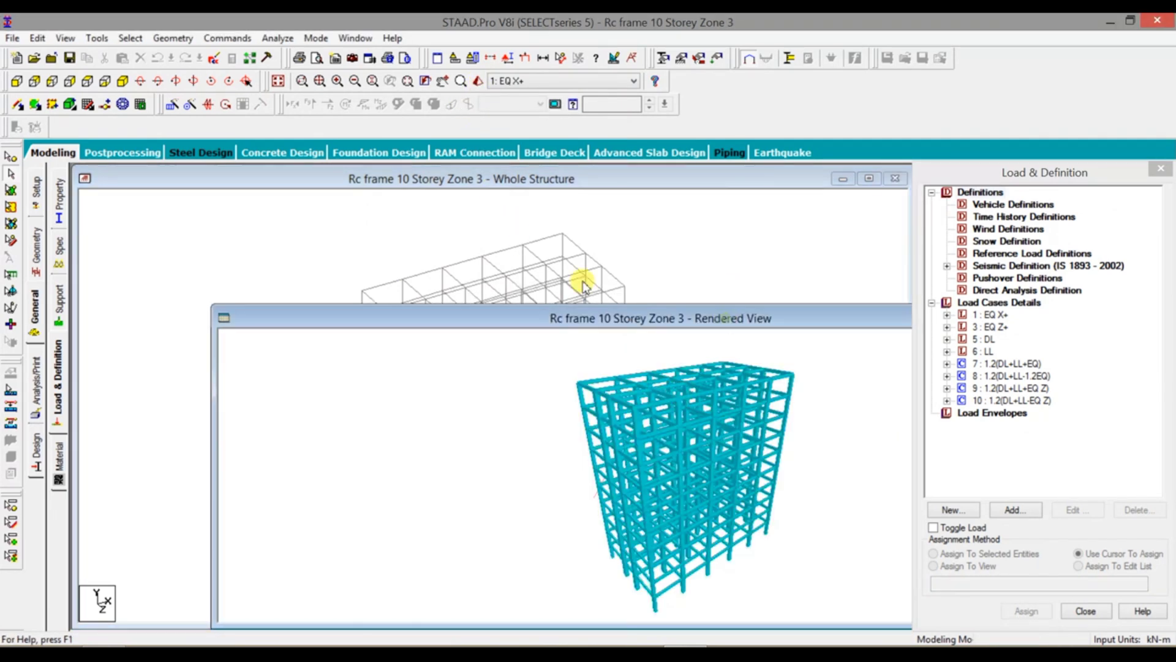
pyautogui.moveTo(726, 318); pyautogui.dragTo(437, 164)
pyautogui.scroll(4, 420, 331)
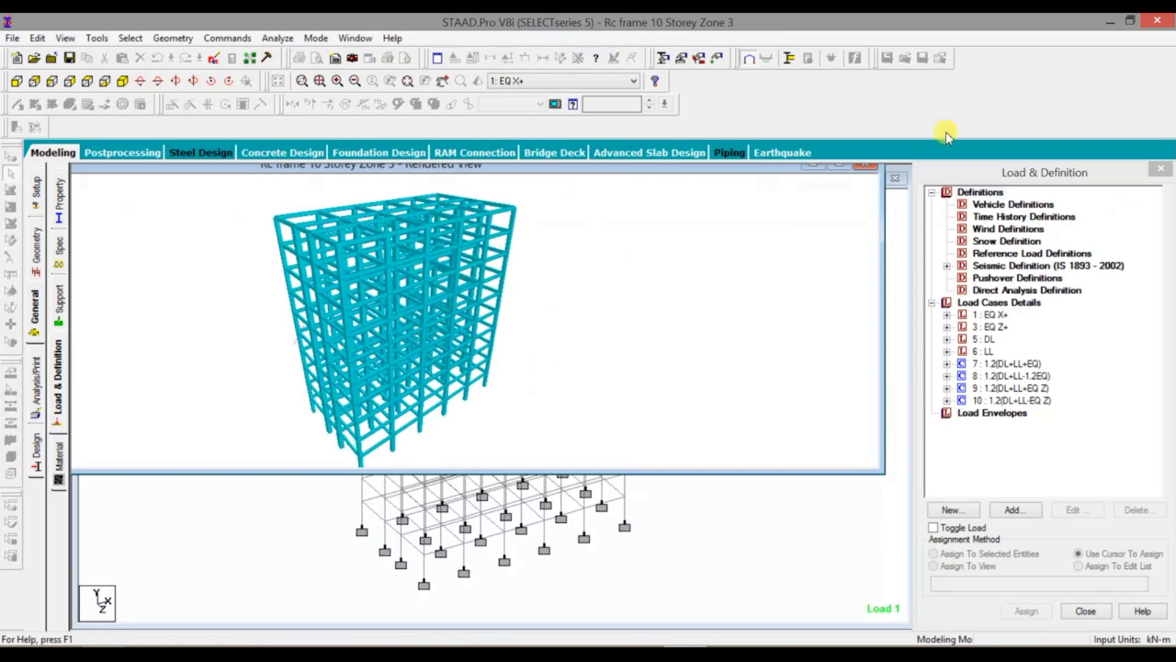
pyautogui.click(865, 164)
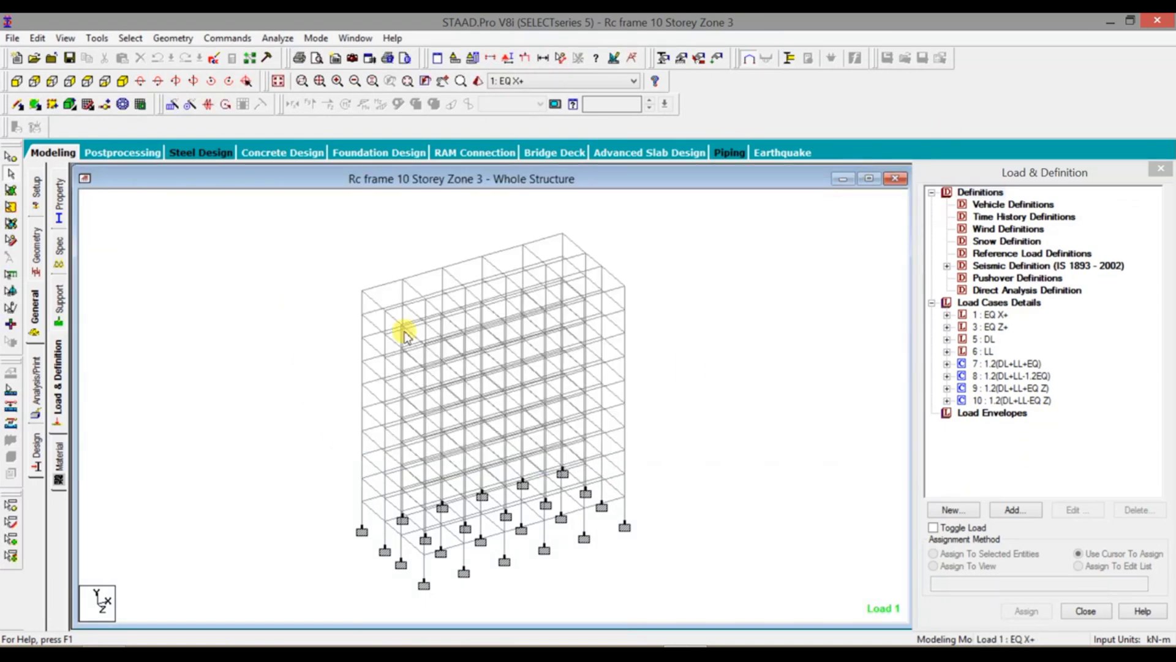
# Add a Perform Analysis command with the print option All to the model.
pyautogui.click(35, 395)
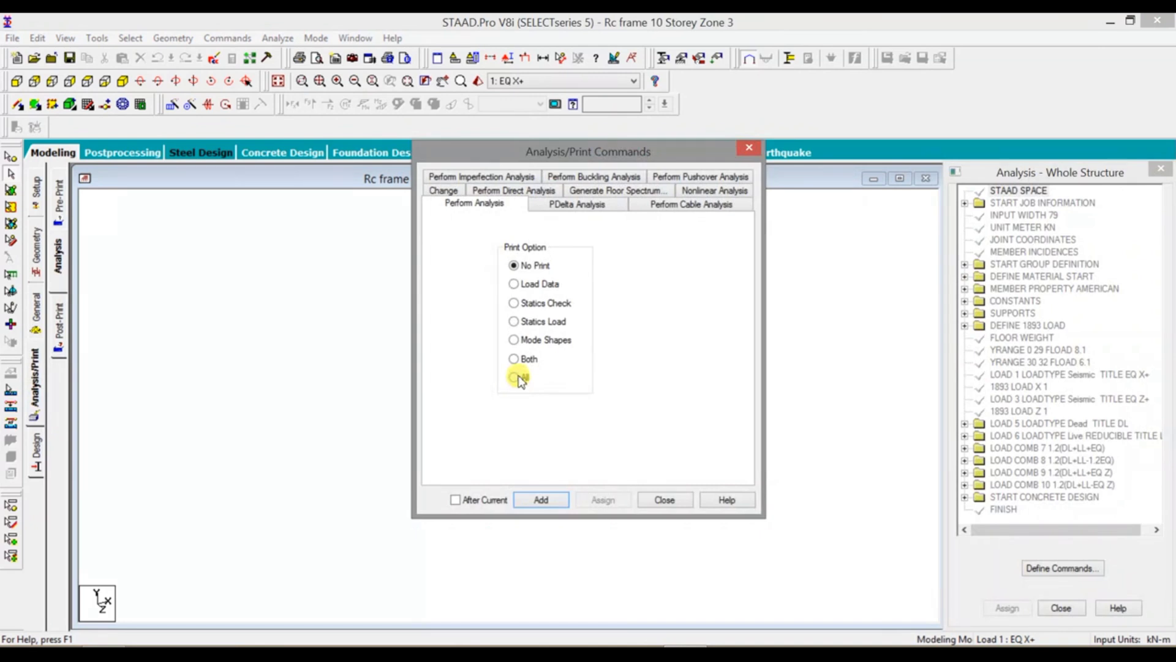
pyautogui.click(520, 378)
pyautogui.click(531, 501)
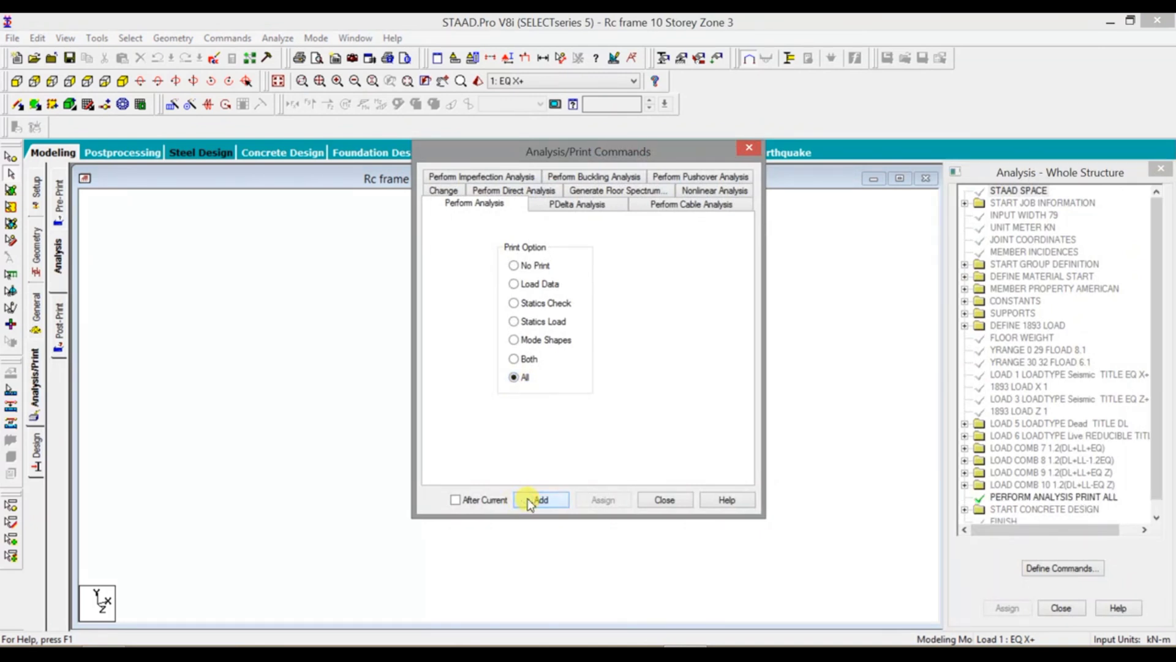
pyautogui.click(665, 500)
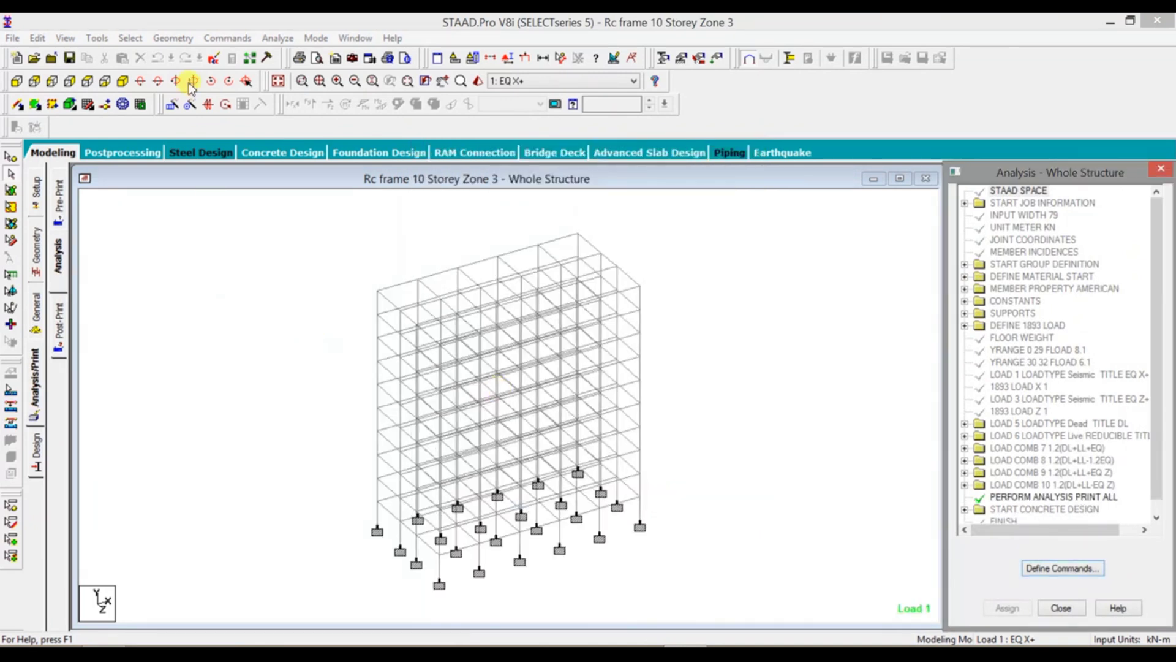
# Run the analysis and open its output file.
pyautogui.click(277, 38)
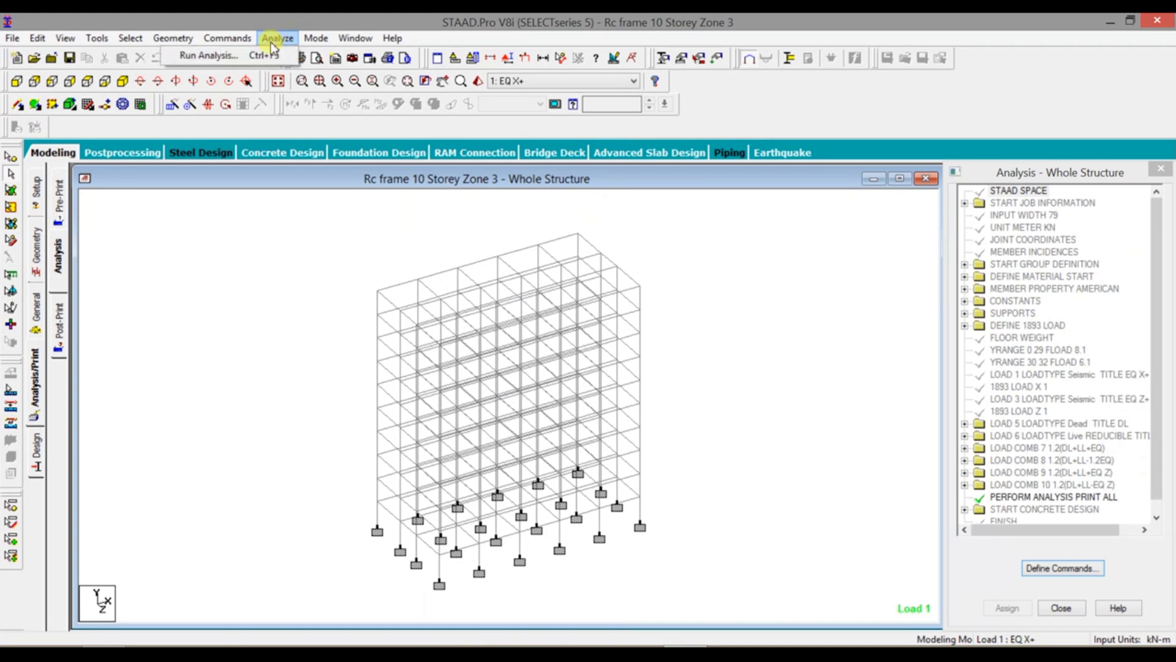
pyautogui.click(247, 62)
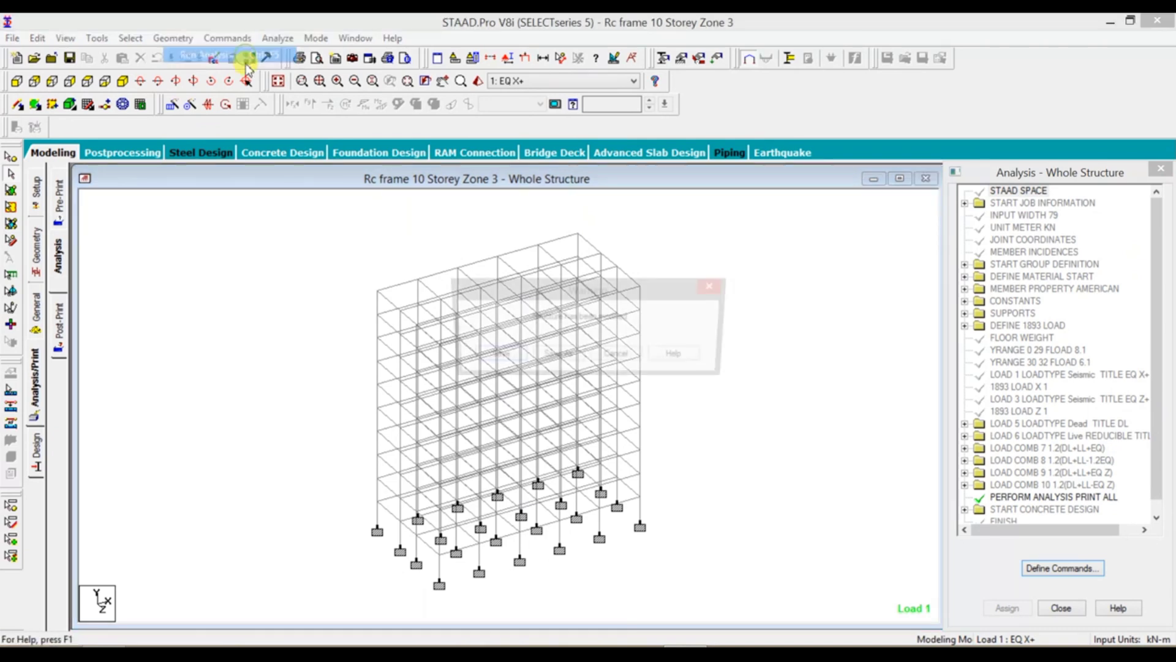
pyautogui.click(484, 353)
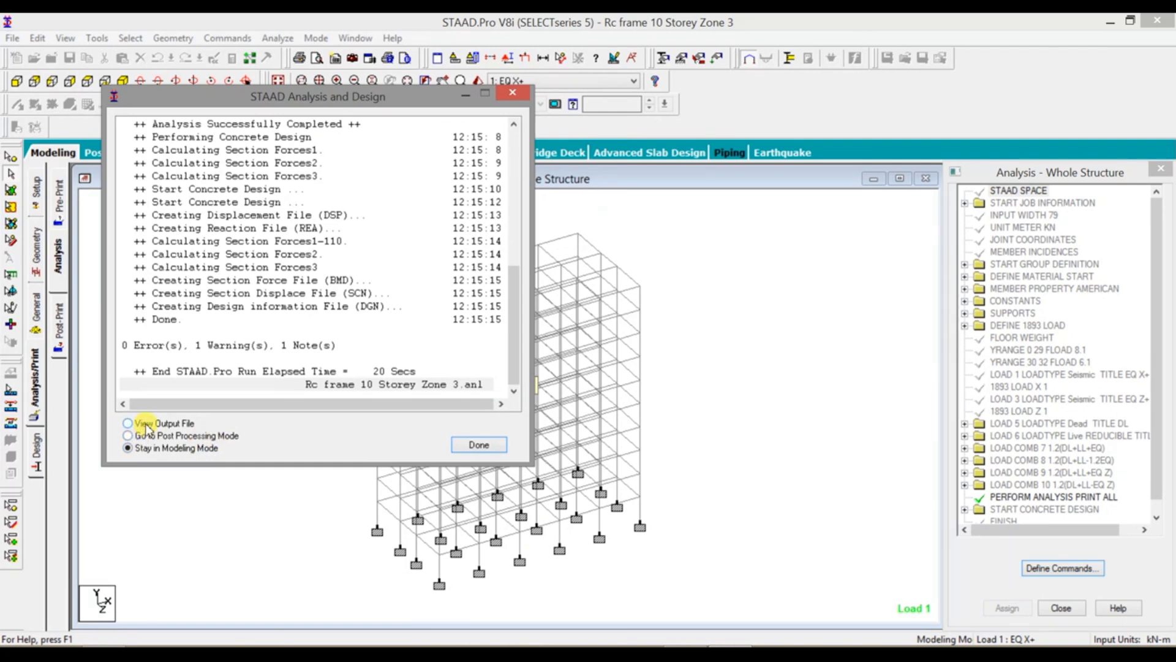
pyautogui.click(128, 422)
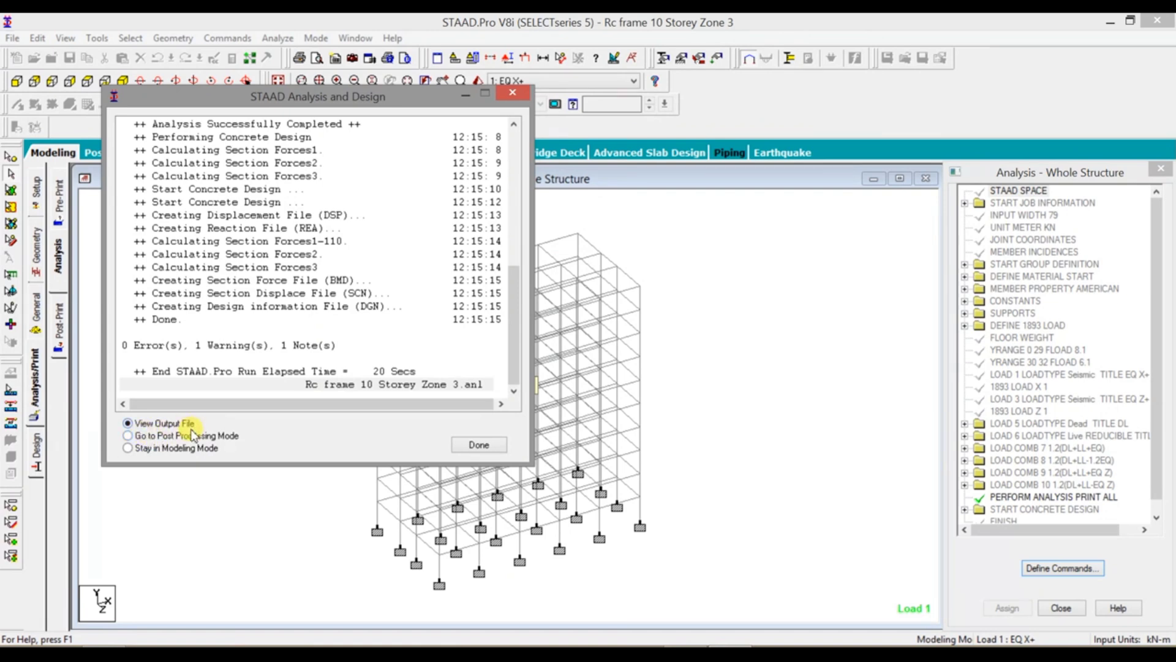
pyautogui.click(480, 444)
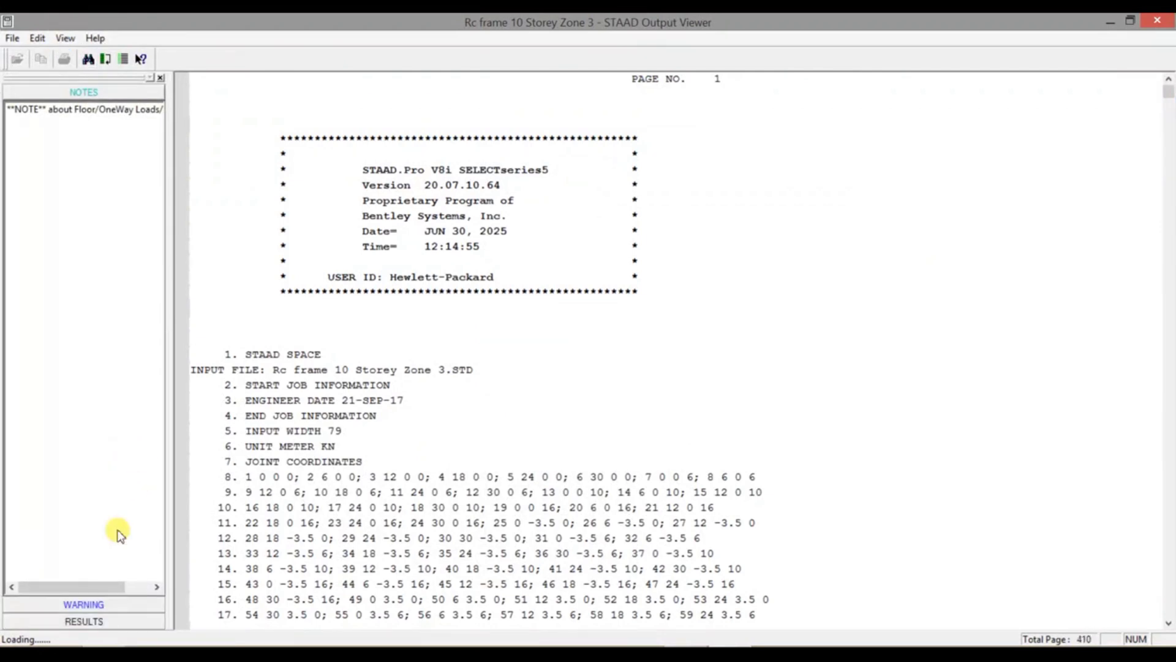
# Go to the concrete design results in the output and find the concrete take-off summary on the final page.
pyautogui.click(98, 620)
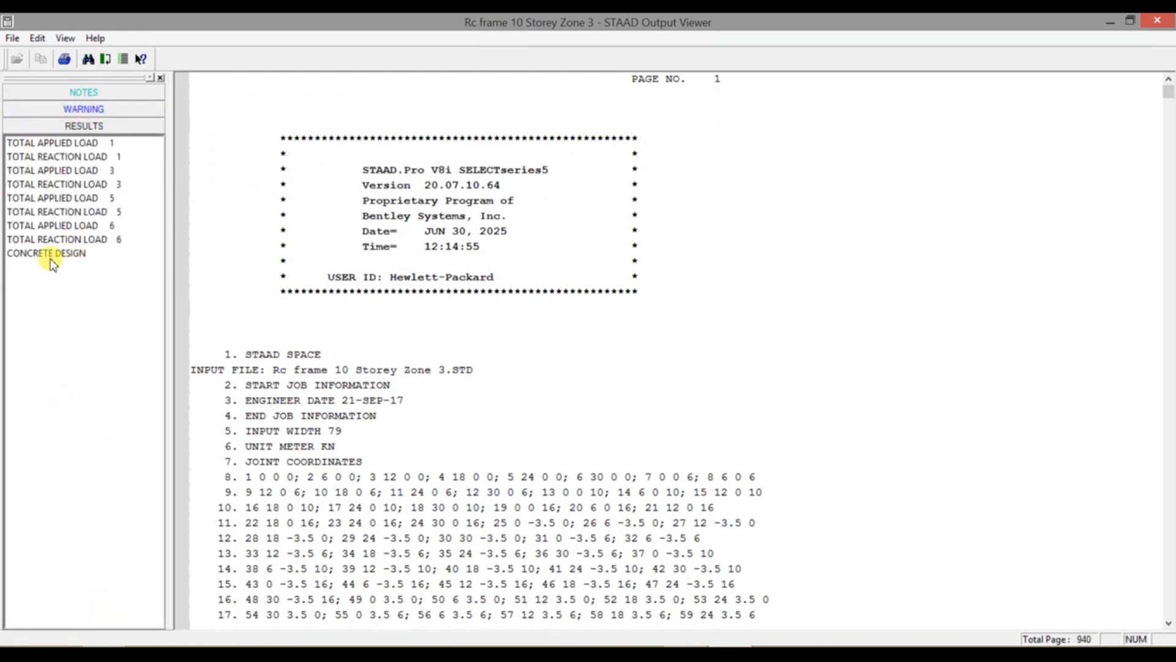
pyautogui.click(51, 256)
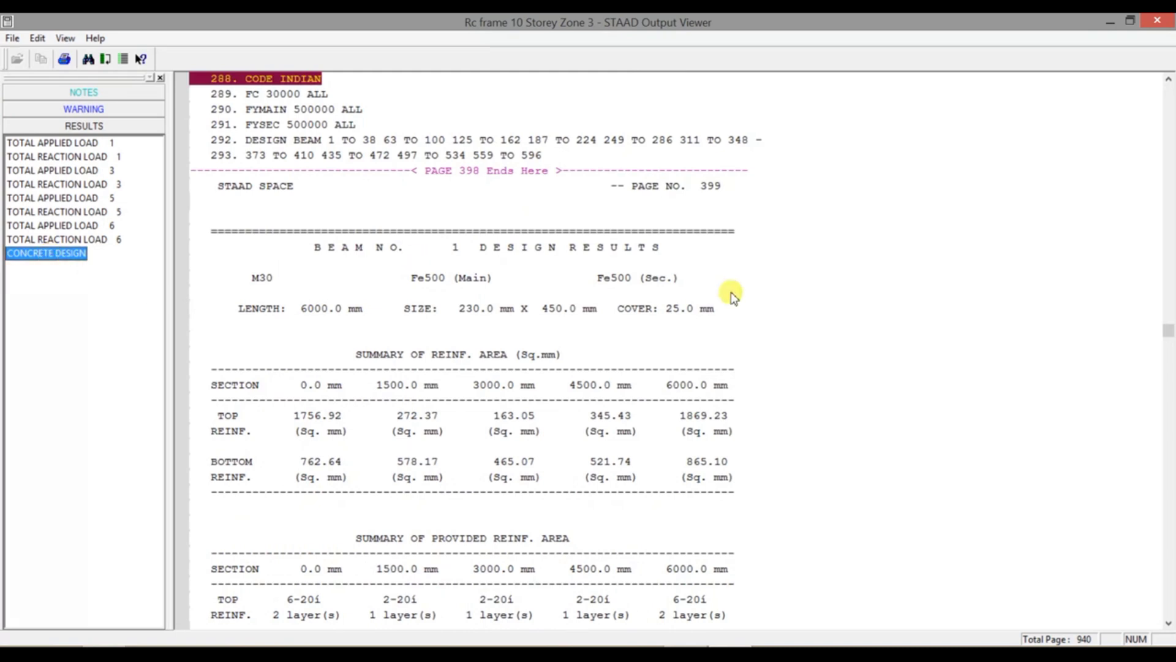
pyautogui.moveTo(1164, 325); pyautogui.dragTo(1152, 613)
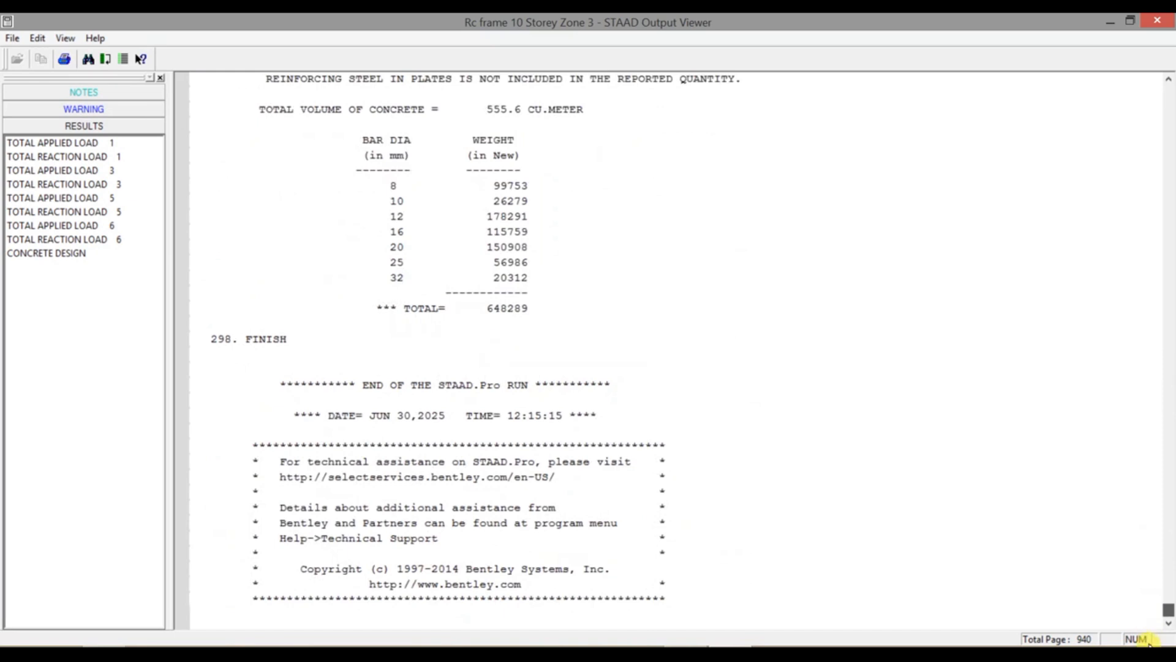
pyautogui.scroll(1, 438, 343)
pyautogui.scroll(1, 436, 341)
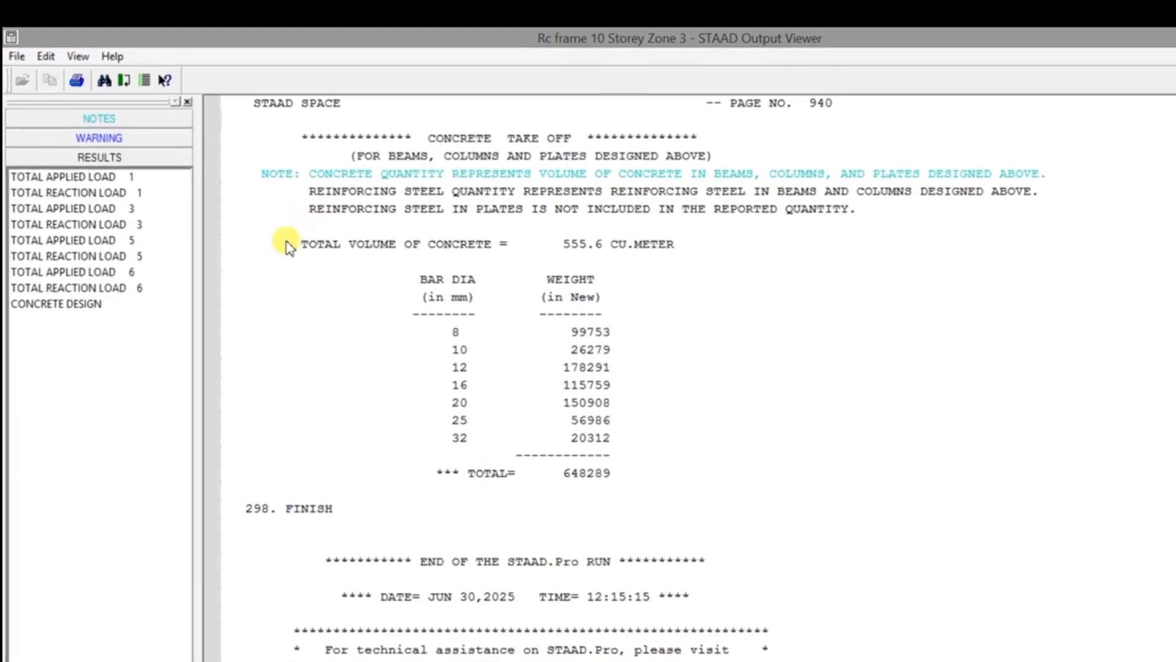
# Highlight the total concrete volume line and the total reinforcement weight line in the concrete take-off.
pyautogui.click(309, 239)
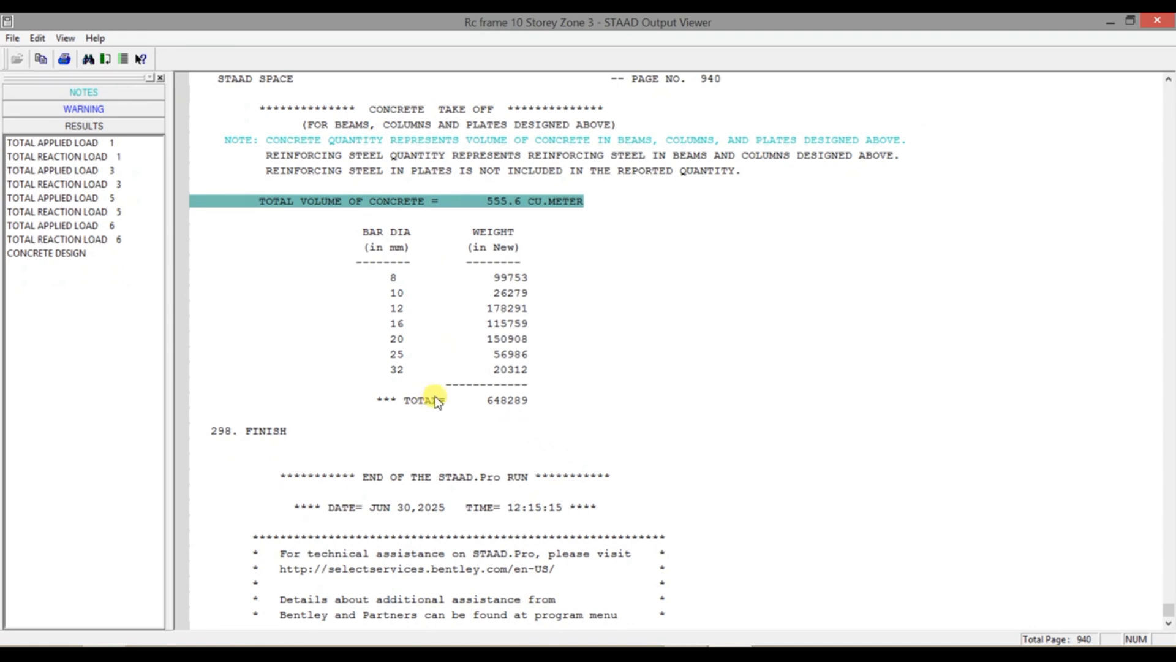
pyautogui.click(484, 398)
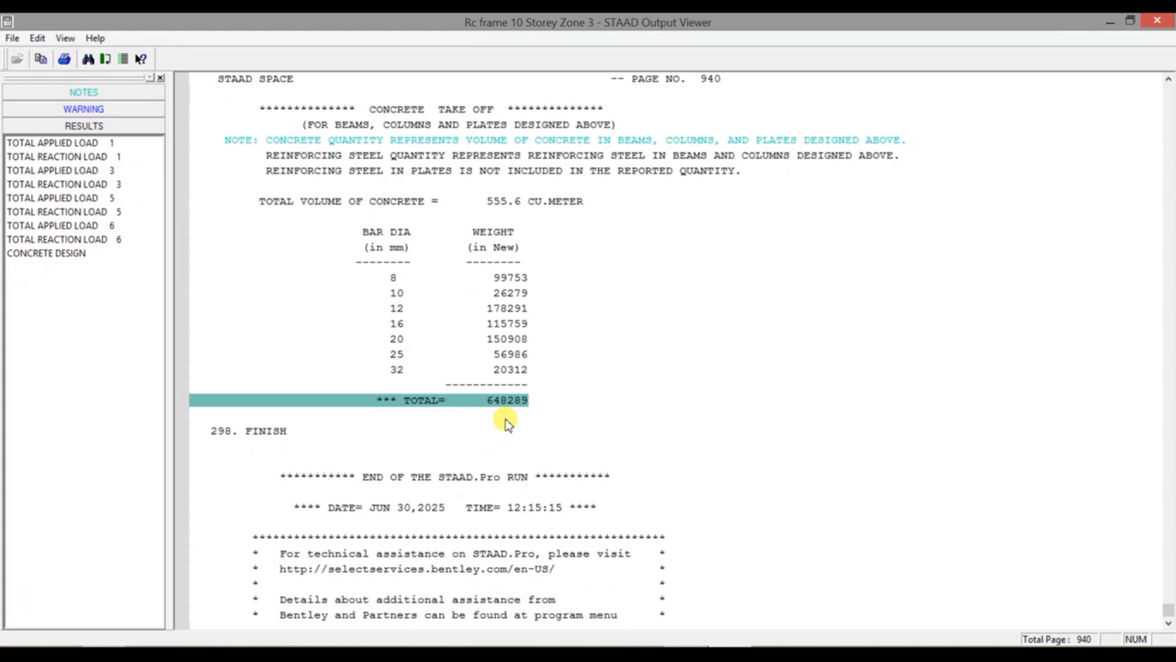
pyautogui.scroll(1, 506, 423)
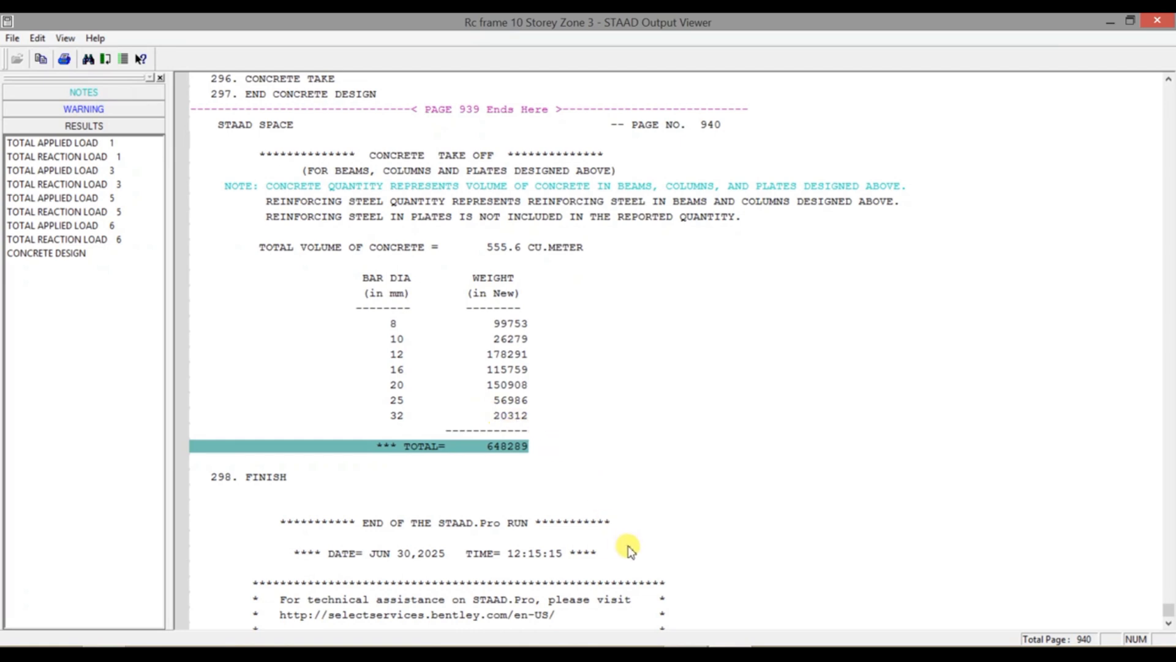
pyautogui.moveTo(729, 654)
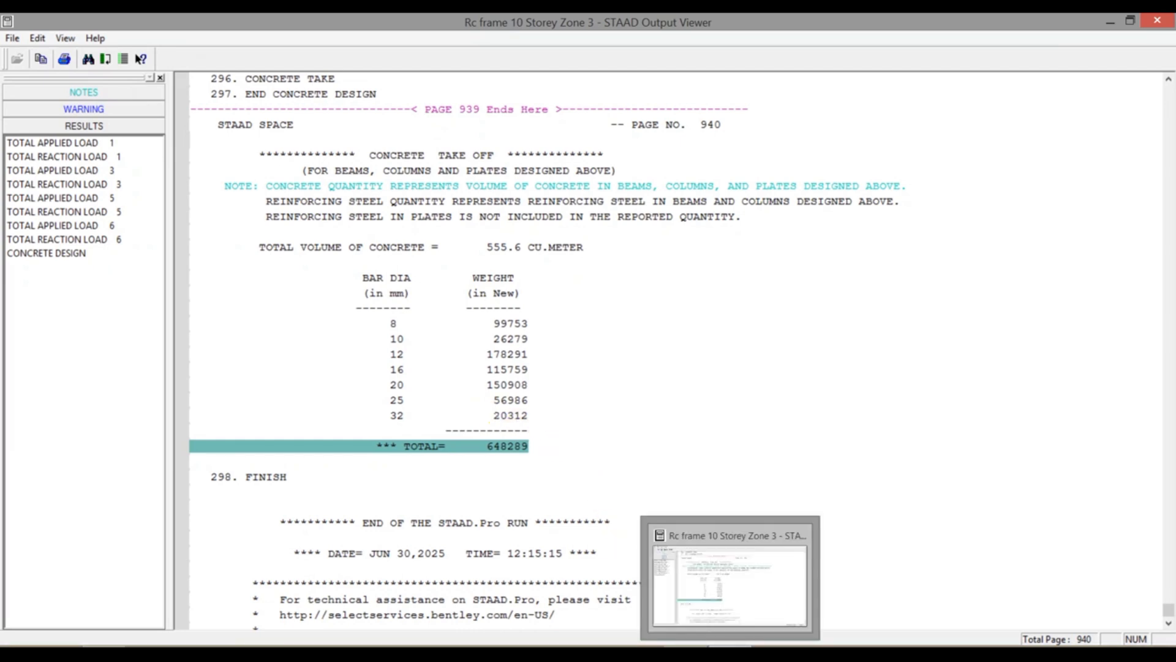